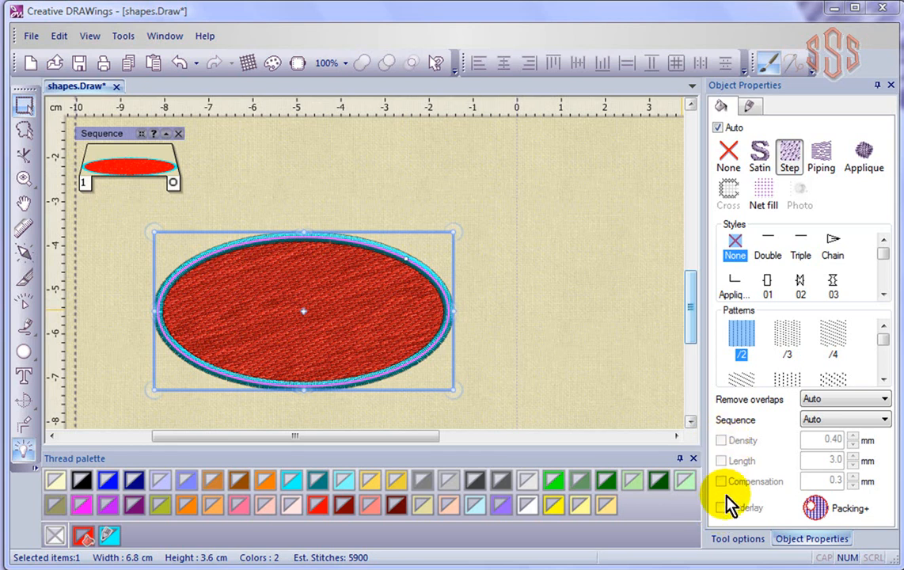
Step: Try the /3 pattern on the ellipse's step fill, and settle on the /4 pattern
left_click(331, 289)
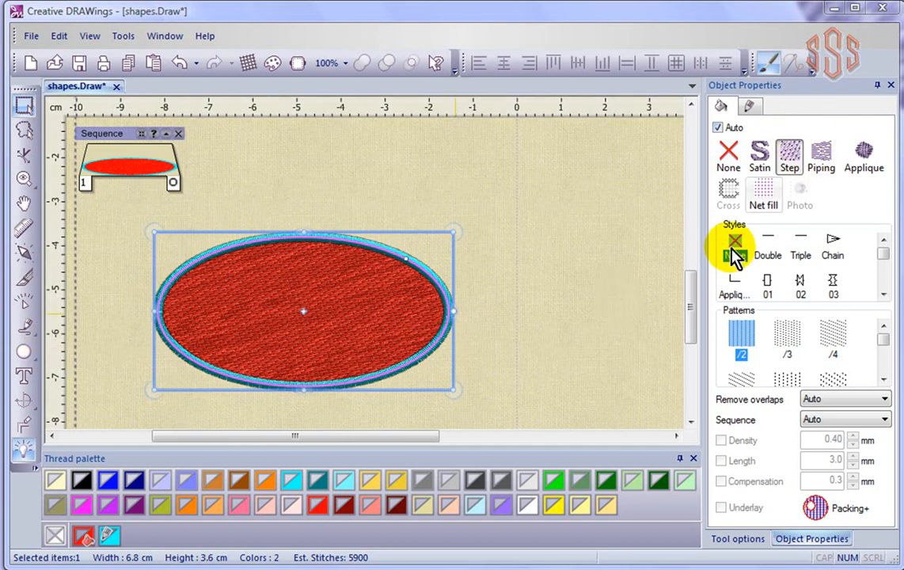
left_click(791, 339)
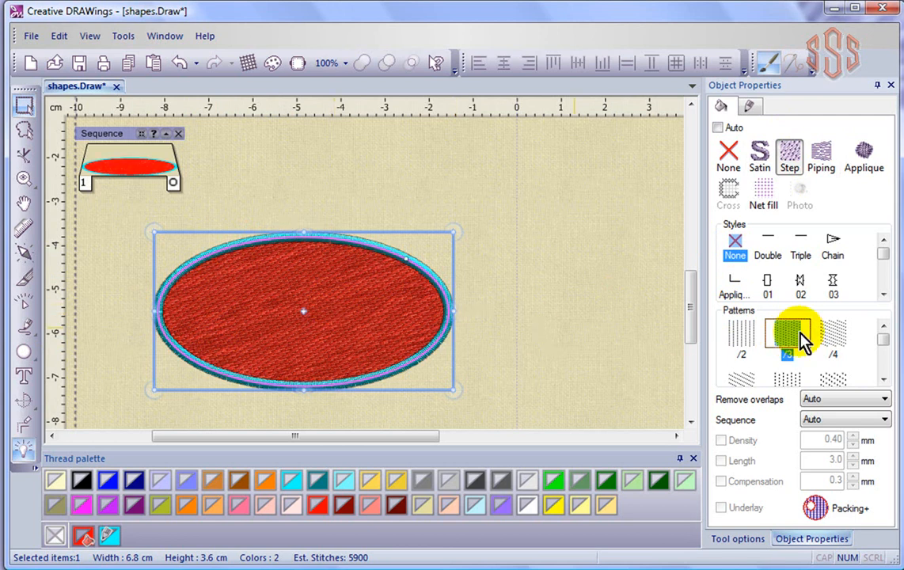
left_click(837, 340)
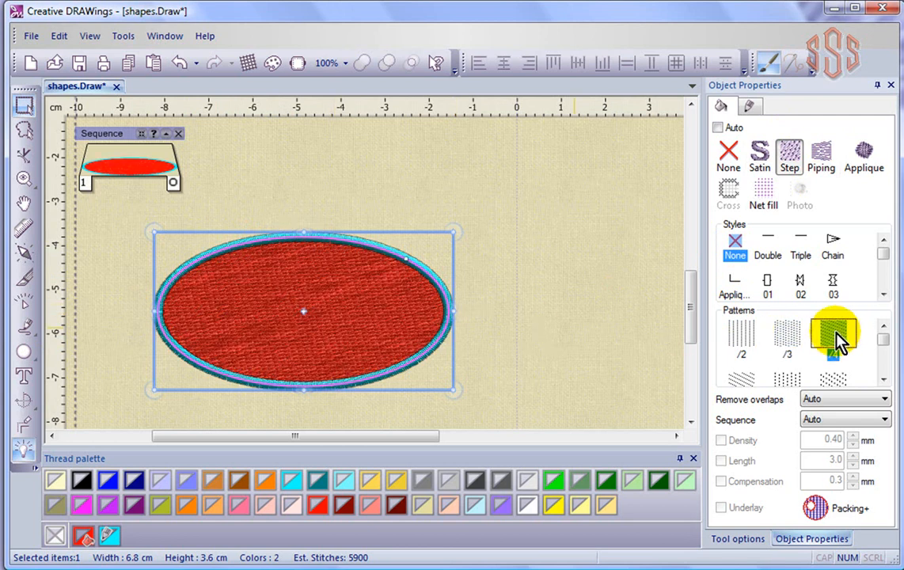
Step: Play the slow redraw of the ellipse's stitching, stop it partway through the fill to examine the underlay, and close the simulation
left_click(25, 301)
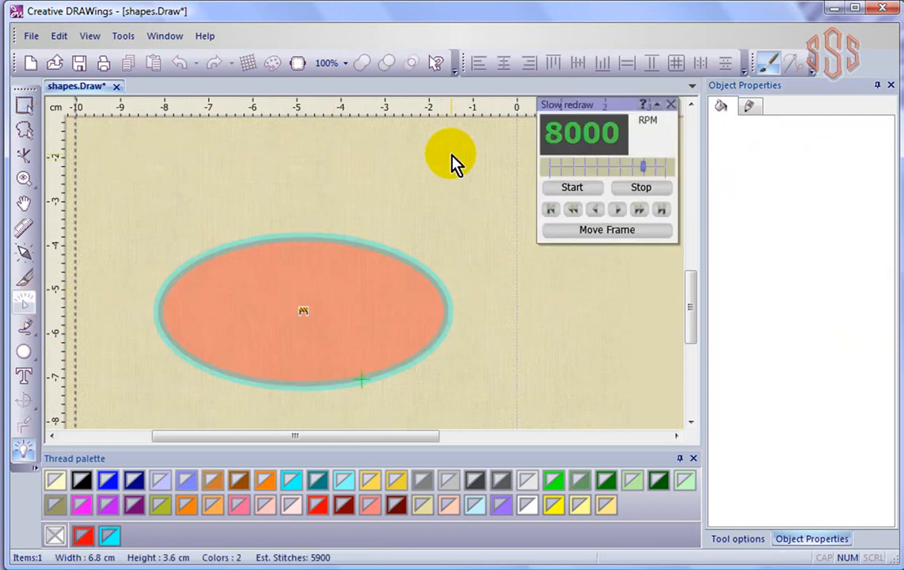
left_click(572, 188)
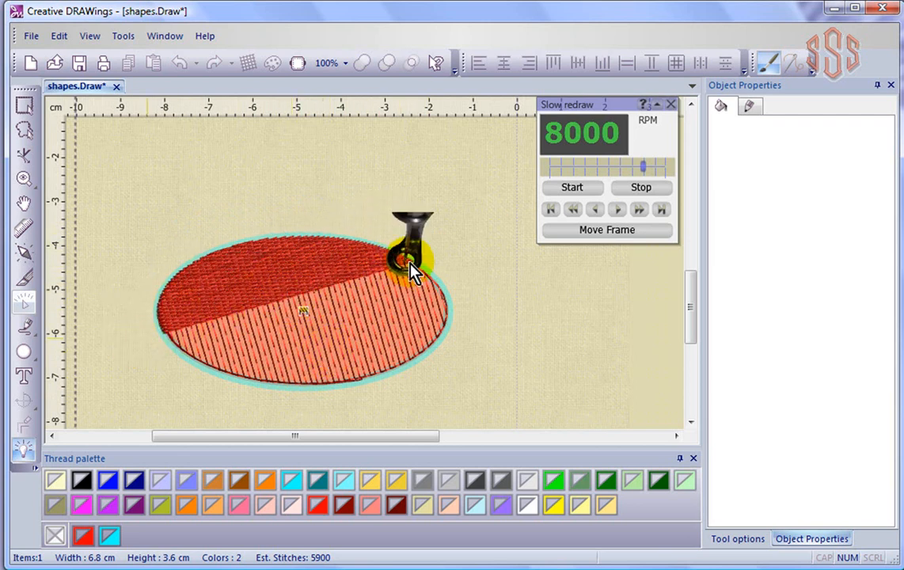
left_click(649, 188)
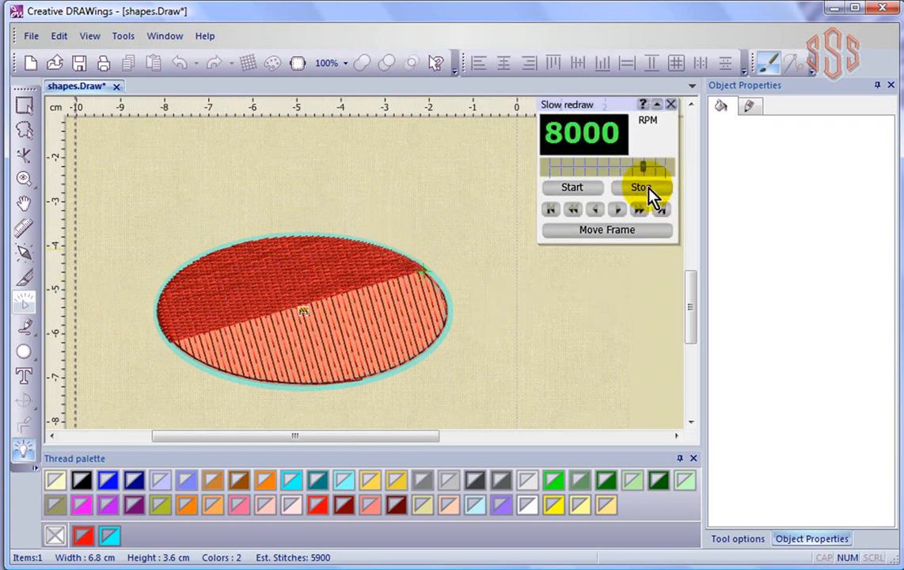
left_click(671, 104)
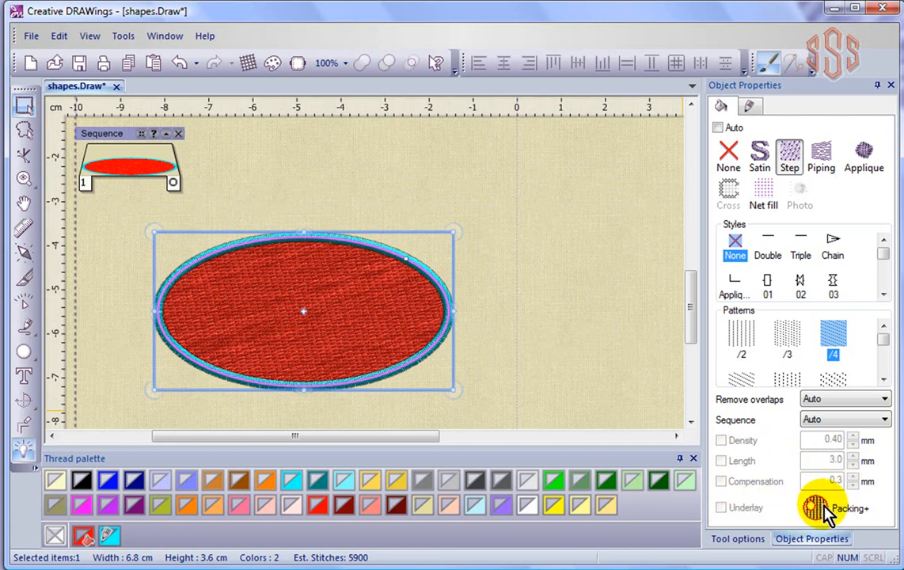
left_click(250, 63)
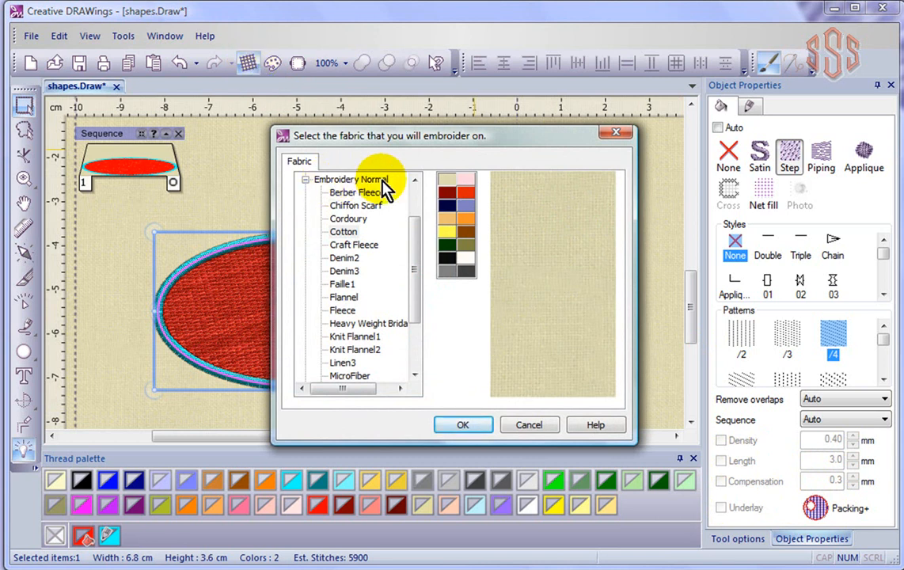
left_click(347, 220)
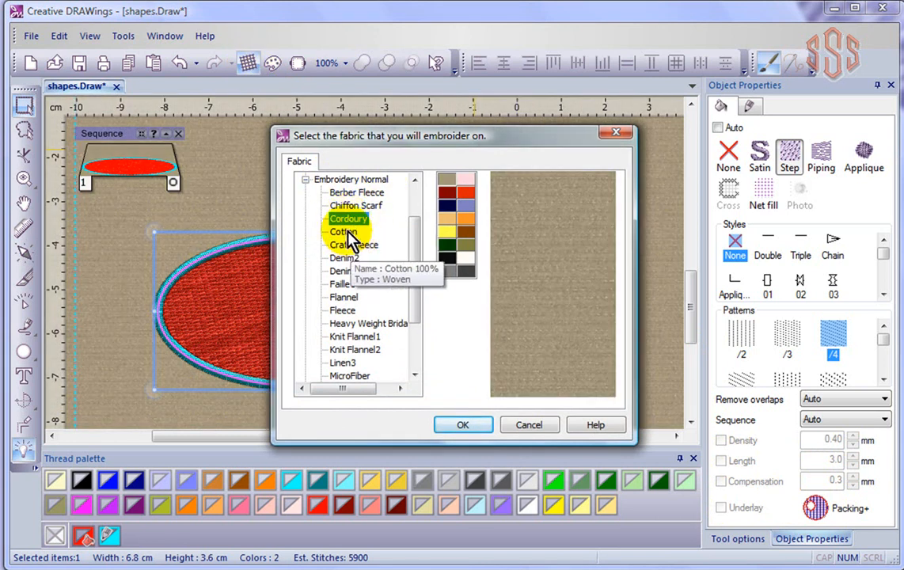
left_click(345, 232)
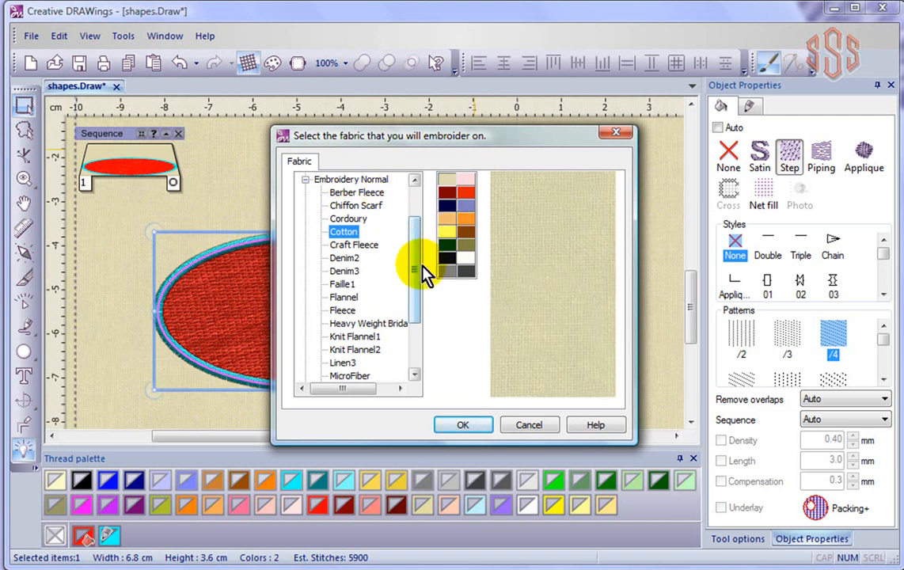
left_click(538, 426)
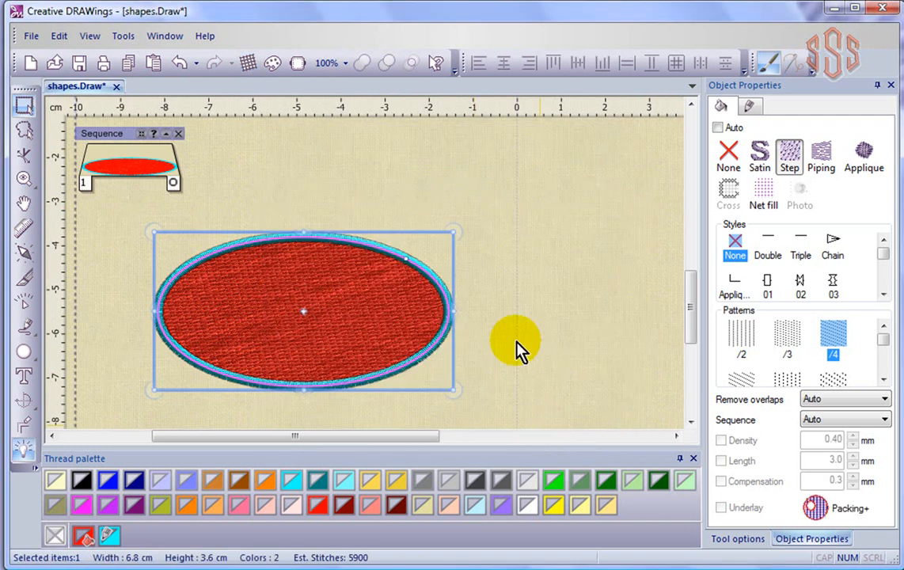
Step: Read the context help on selecting fabric, covering the embroidery type groups with their densities and underlay, and close it
left_click(434, 63)
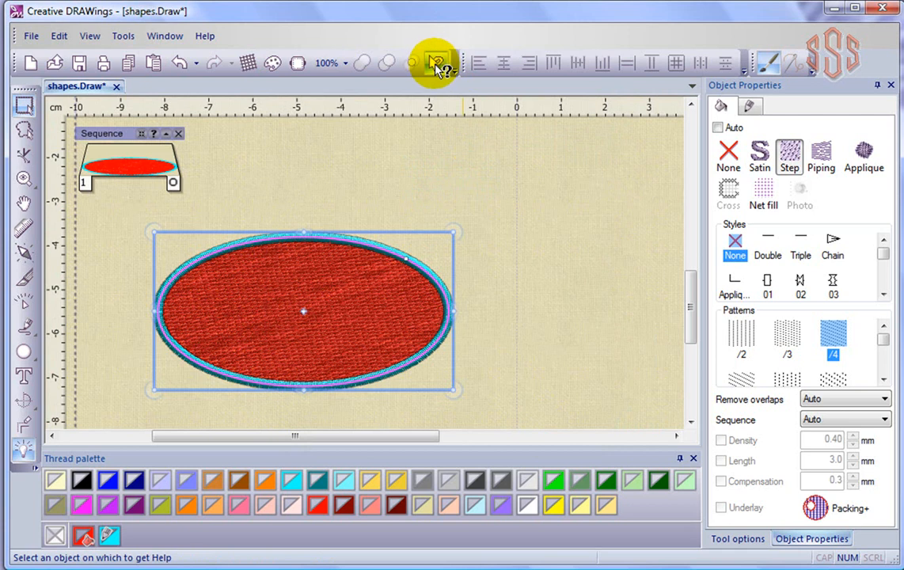
left_click(248, 63)
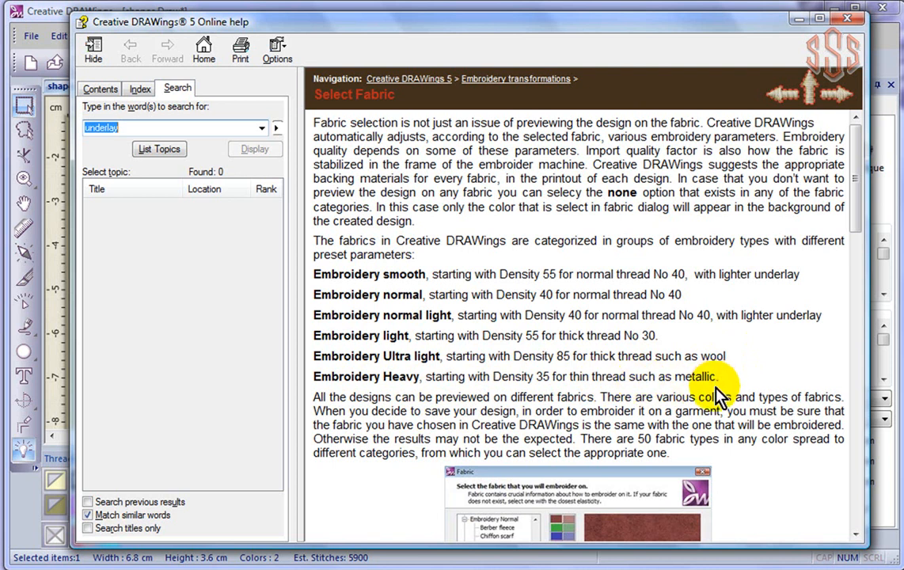
left_click(853, 17)
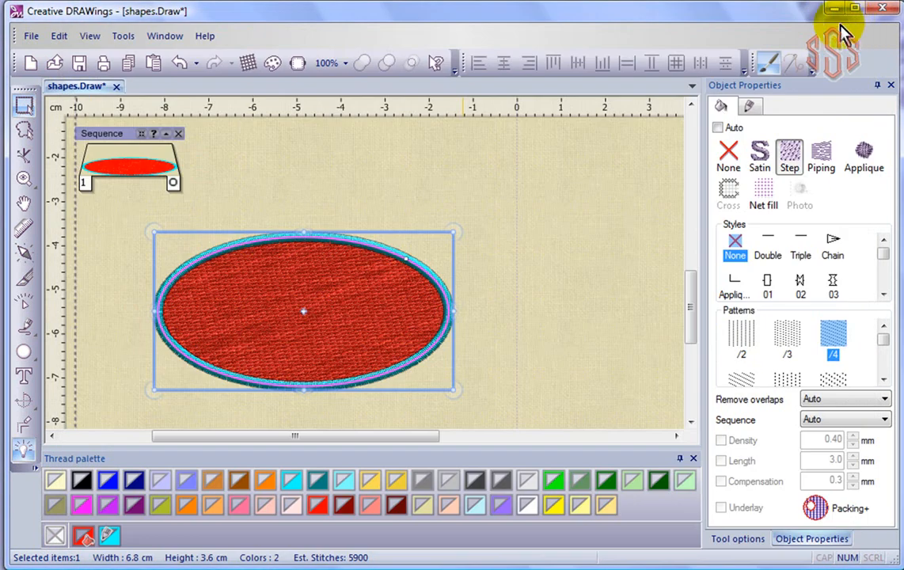
Step: Change the fabric to Standard Normal Light from the Embroidery Normal Light group, in light orange
left_click(244, 63)
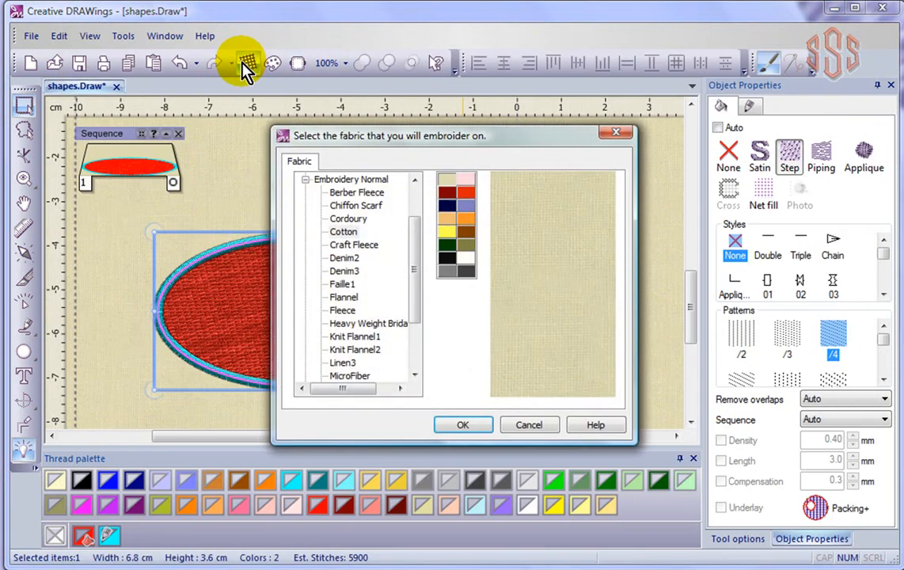
left_click(305, 180)
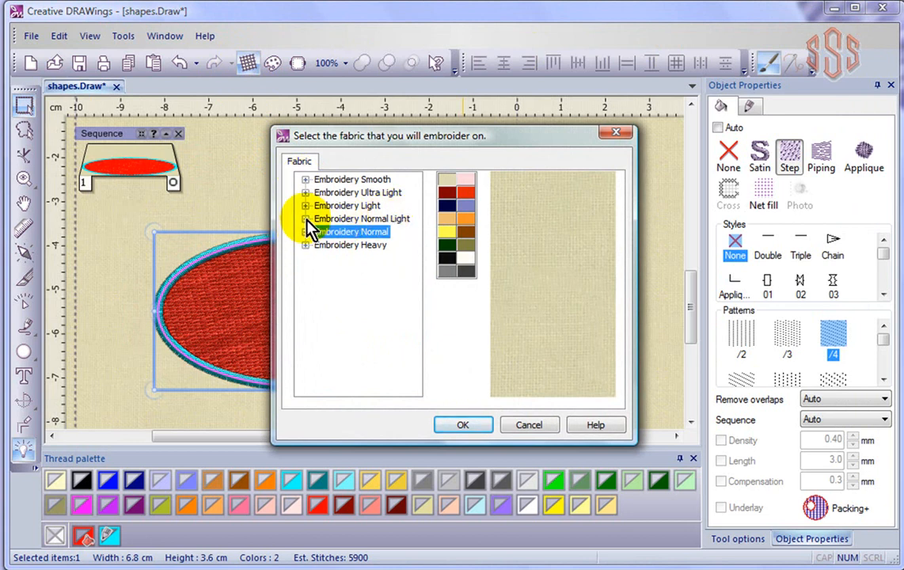
left_click(306, 218)
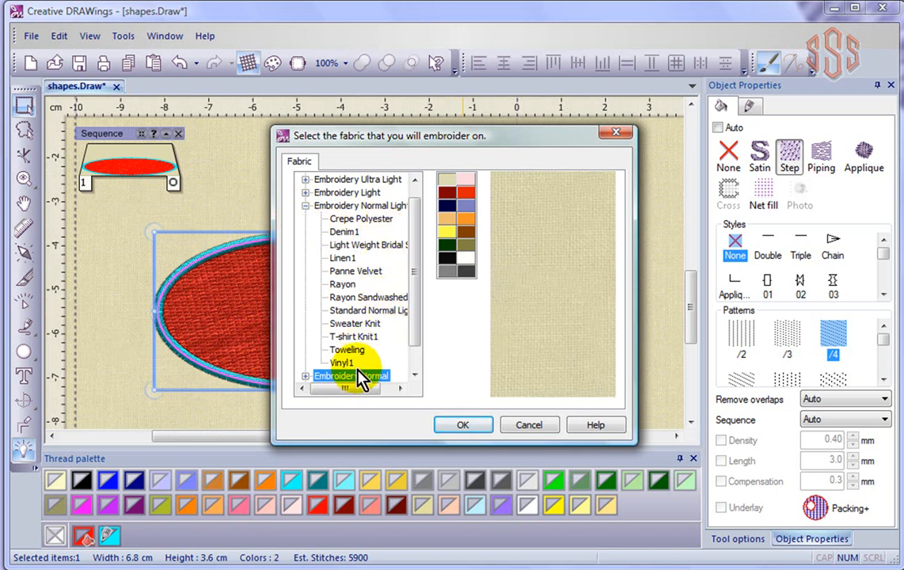
left_click_drag(360, 387, 368, 387)
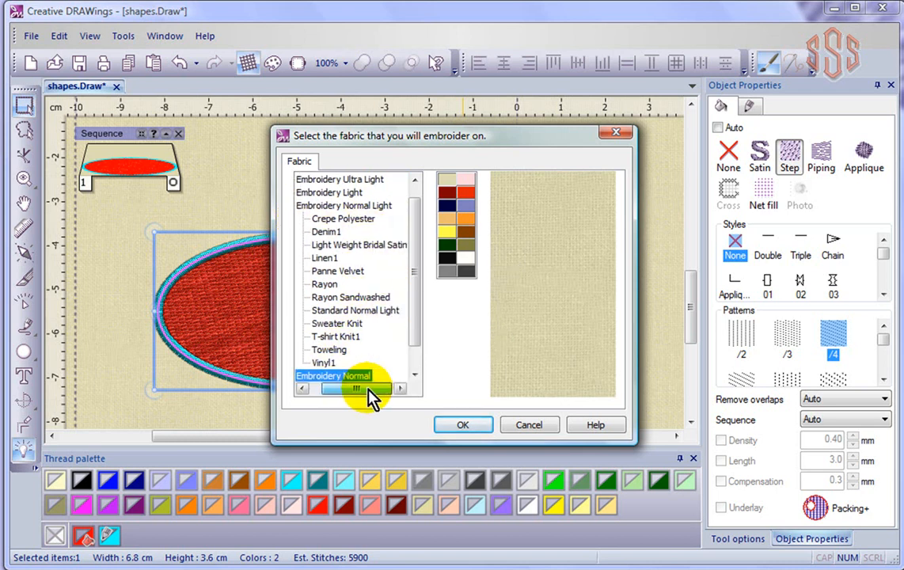
left_click(366, 311)
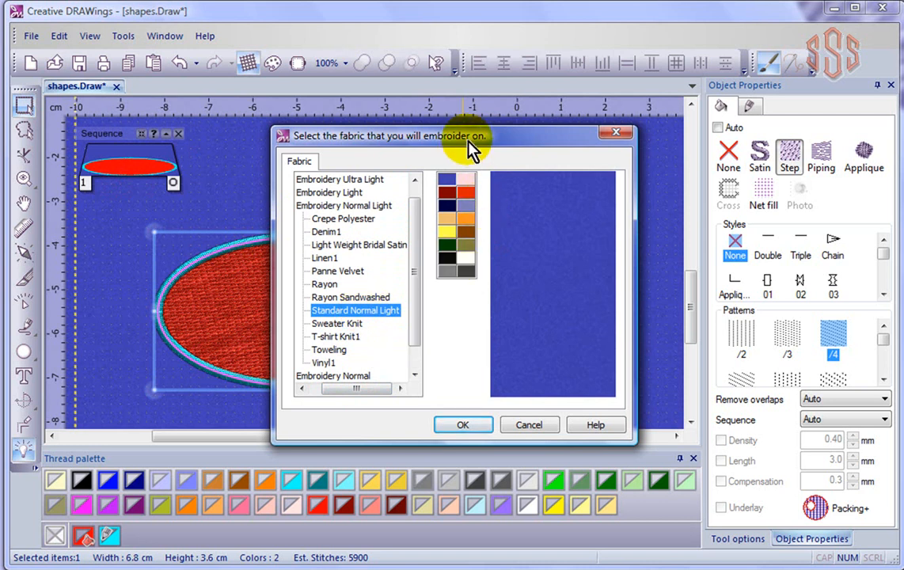
left_click(448, 220)
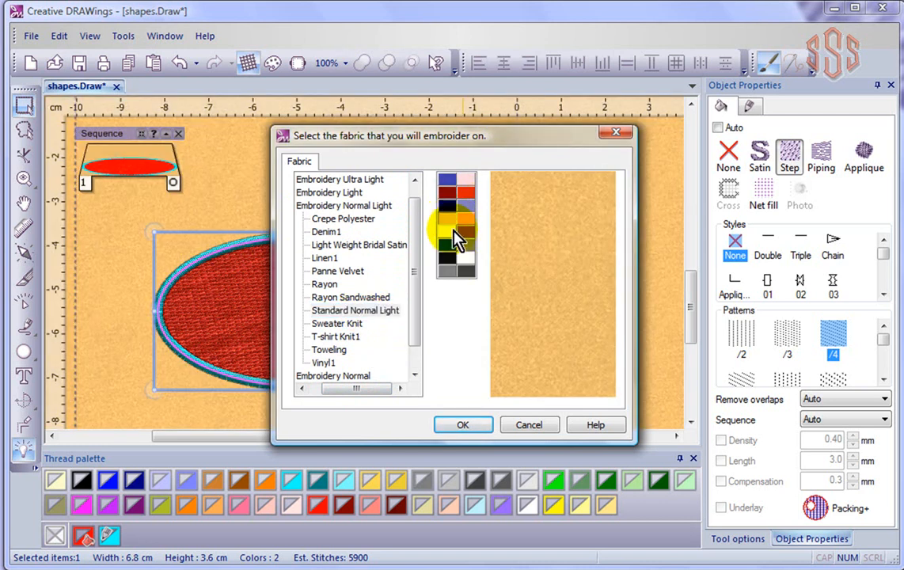
left_click(473, 428)
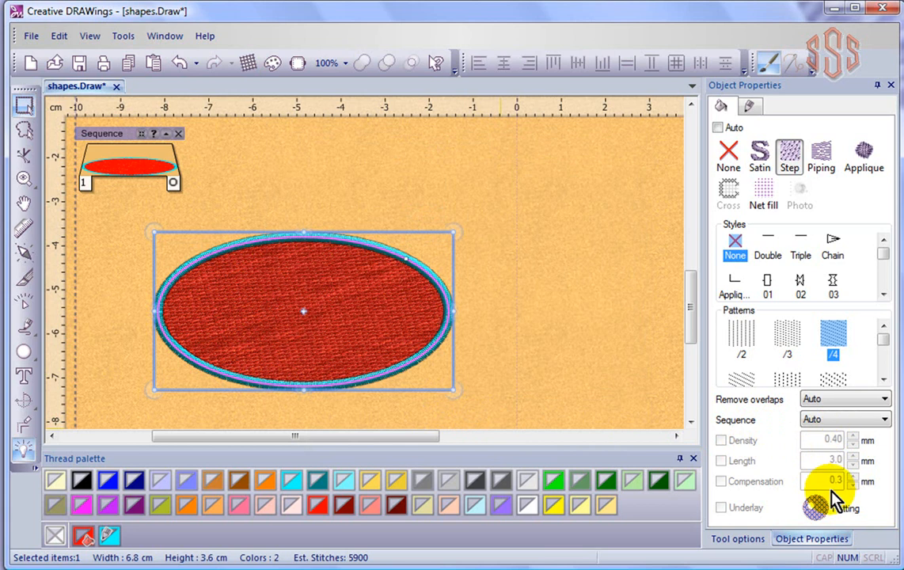
Step: Simulate the stitching on the Standard Normal Light fabric, pausing to examine the netting underlay and resuming into the top fill, and close the simulation
left_click(25, 305)
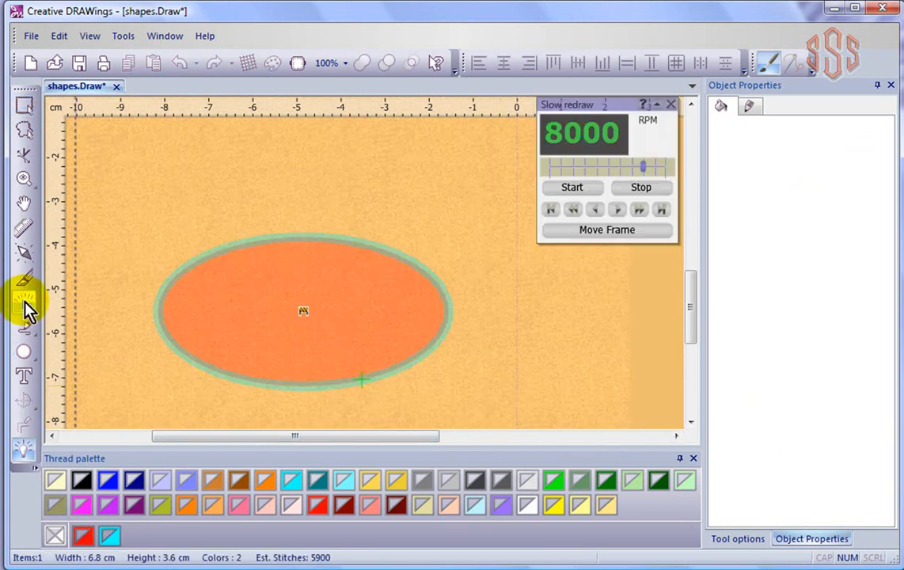
left_click(571, 188)
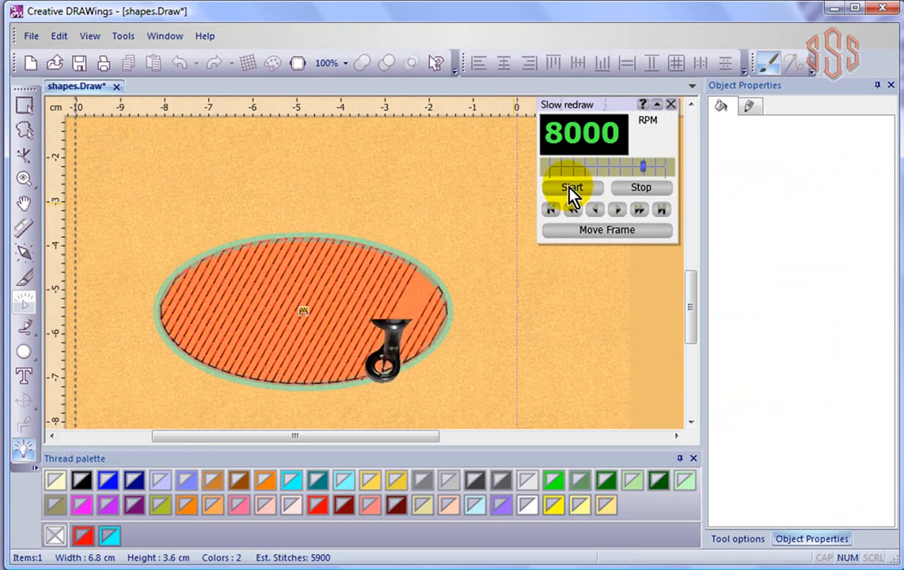
left_click(642, 188)
left_click(182, 283)
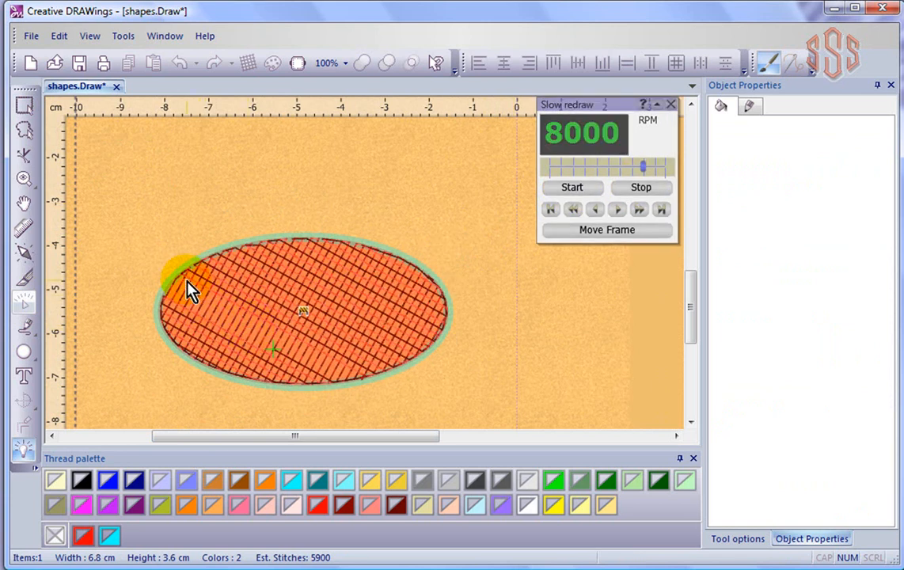
left_click(354, 347)
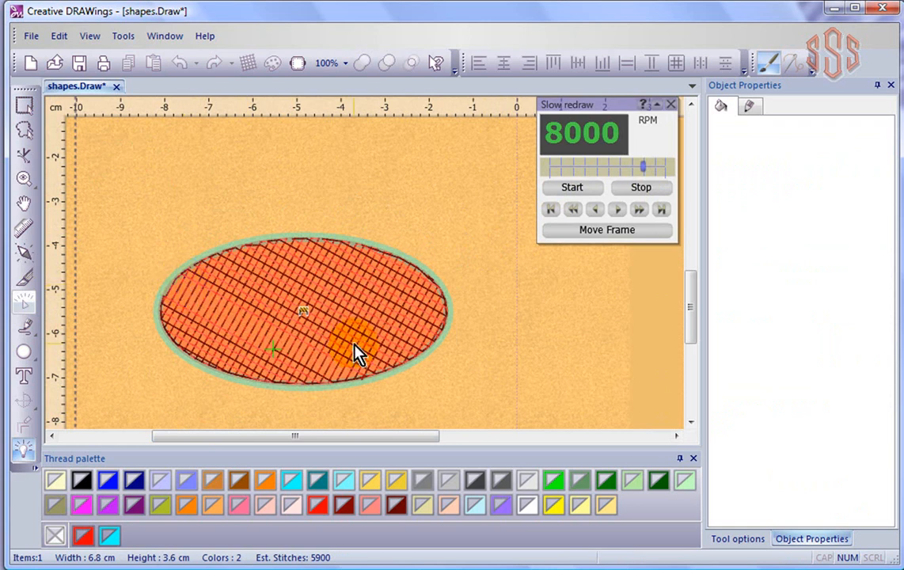
left_click(568, 188)
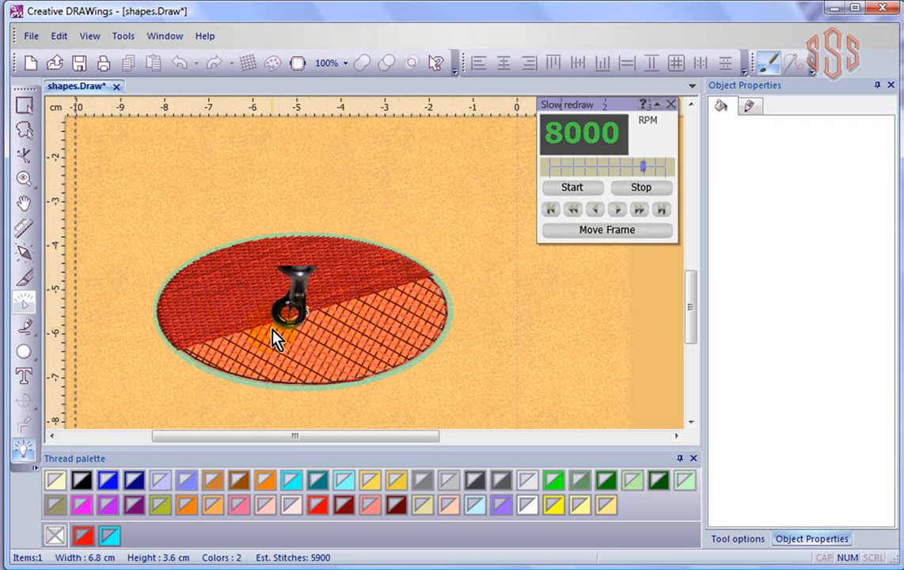
left_click(644, 190)
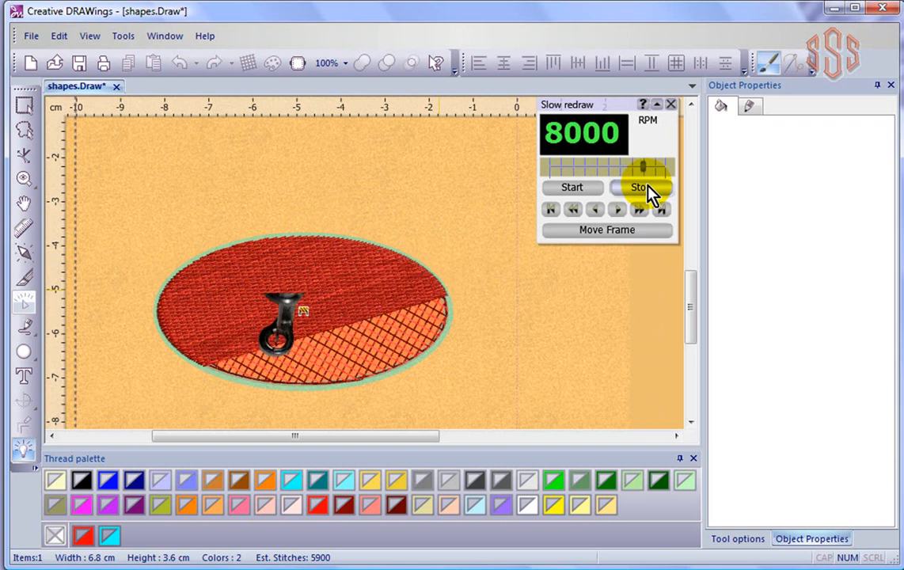
left_click(671, 106)
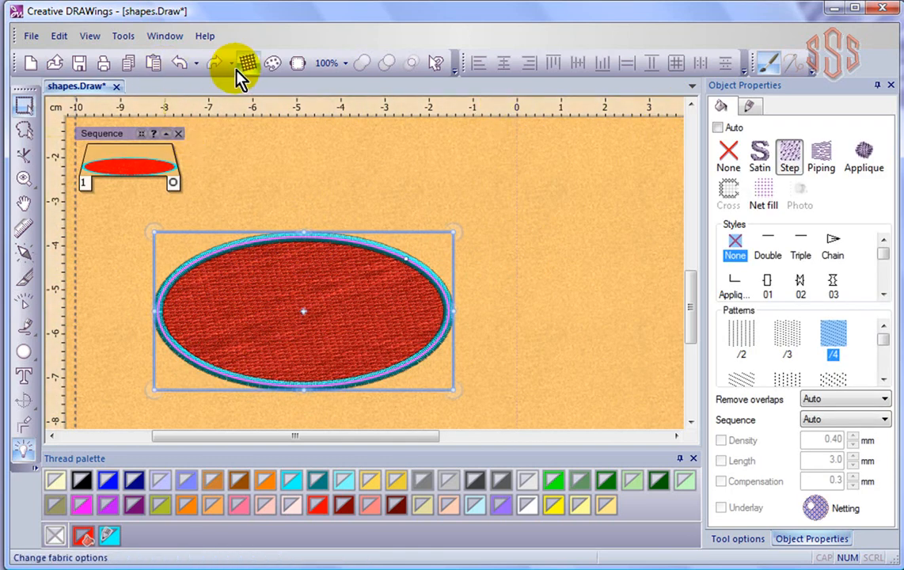
Step: Change the fabric to Standard Light from the Embroidery Light group, in light orange
left_click(242, 63)
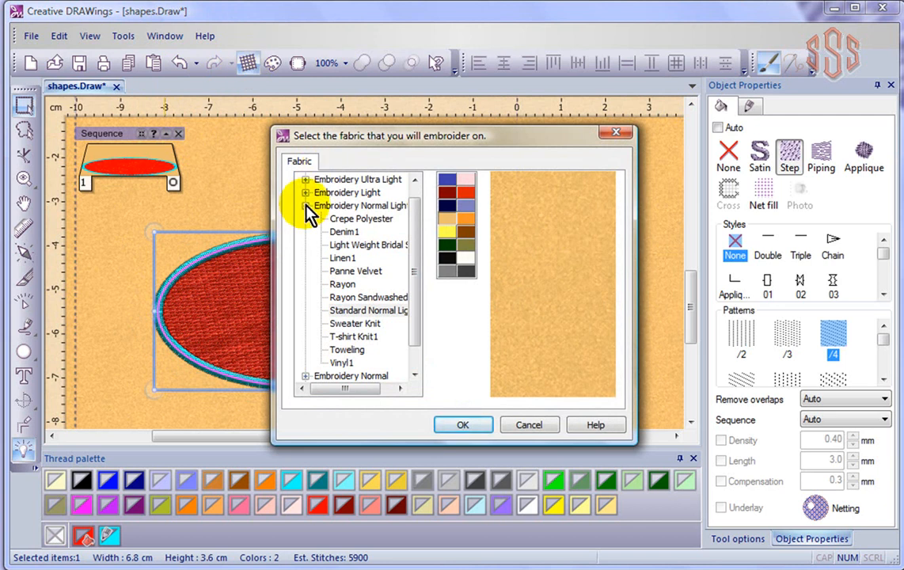
left_click(306, 206)
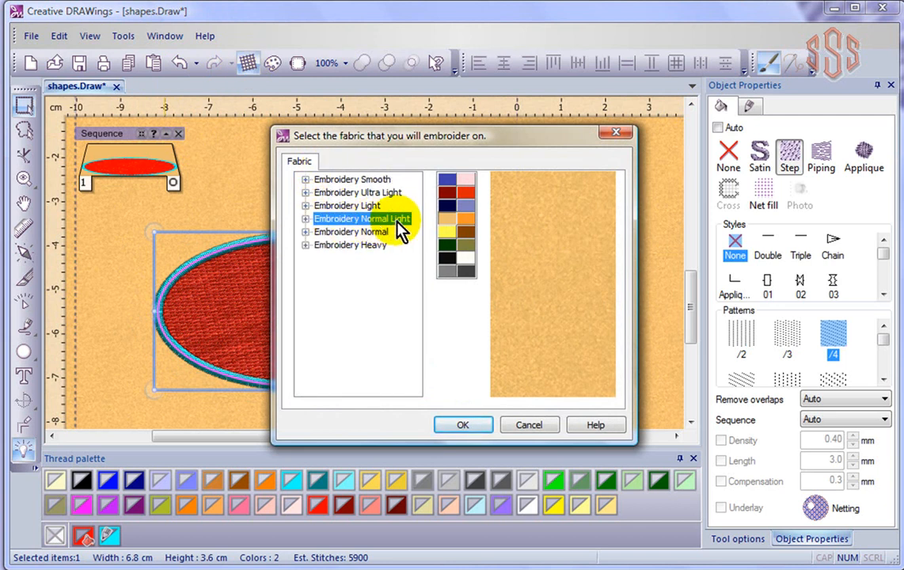
left_click(331, 207)
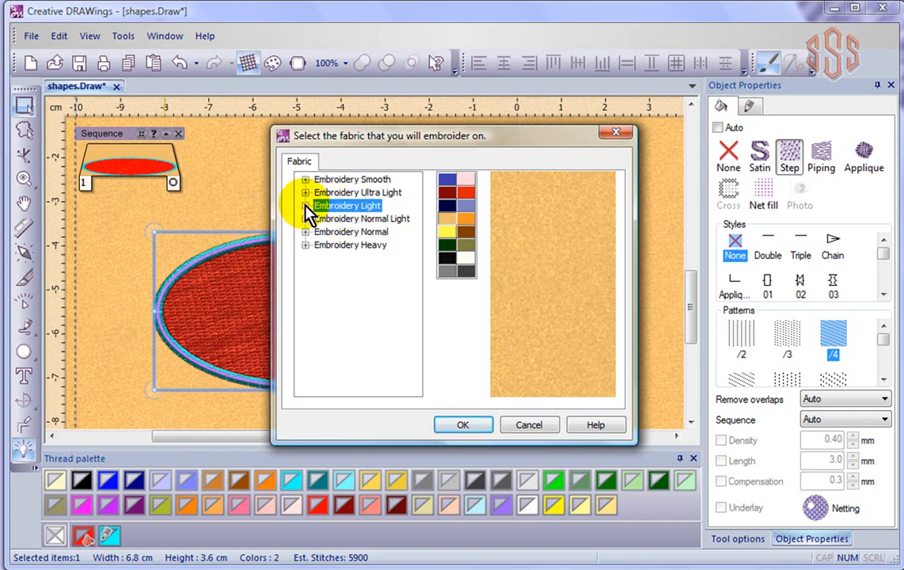
left_click(305, 206)
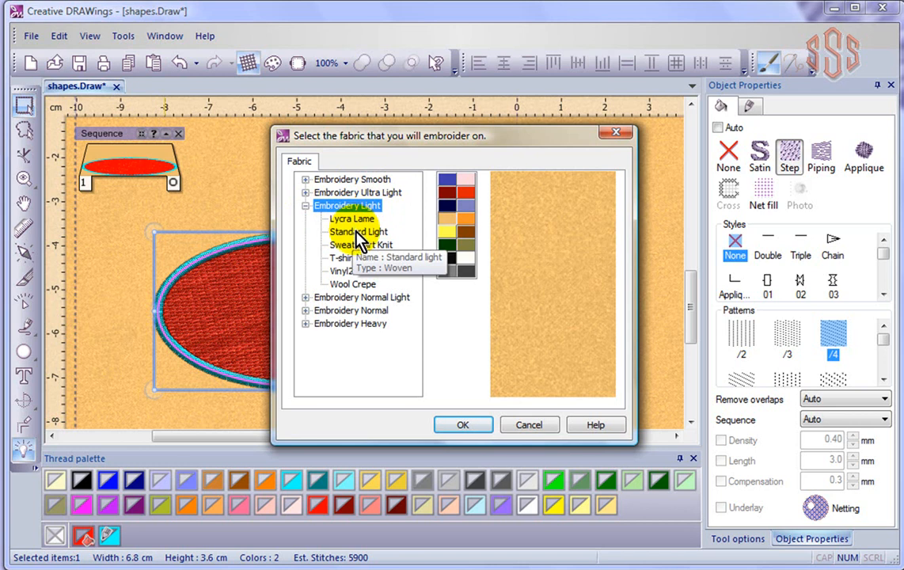
left_click(336, 231)
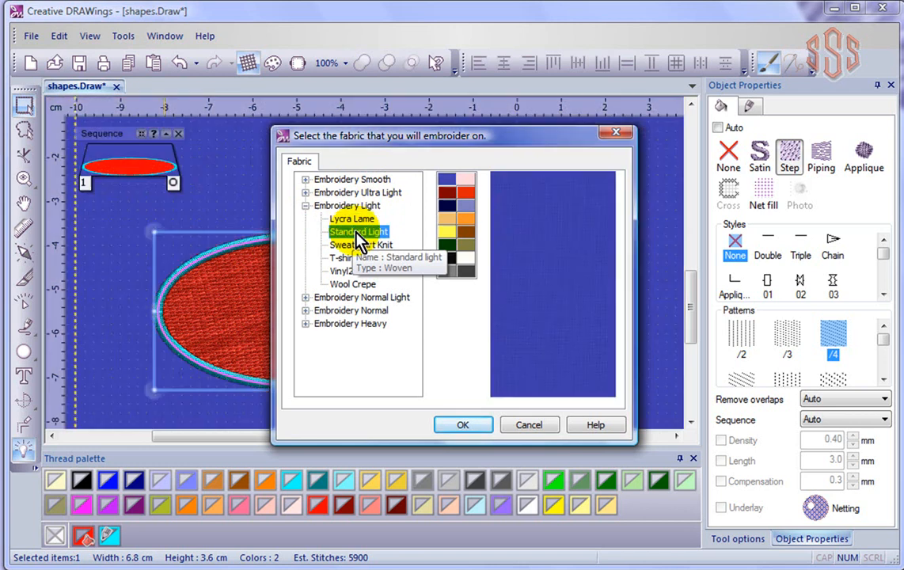
left_click(448, 219)
left_click(478, 427)
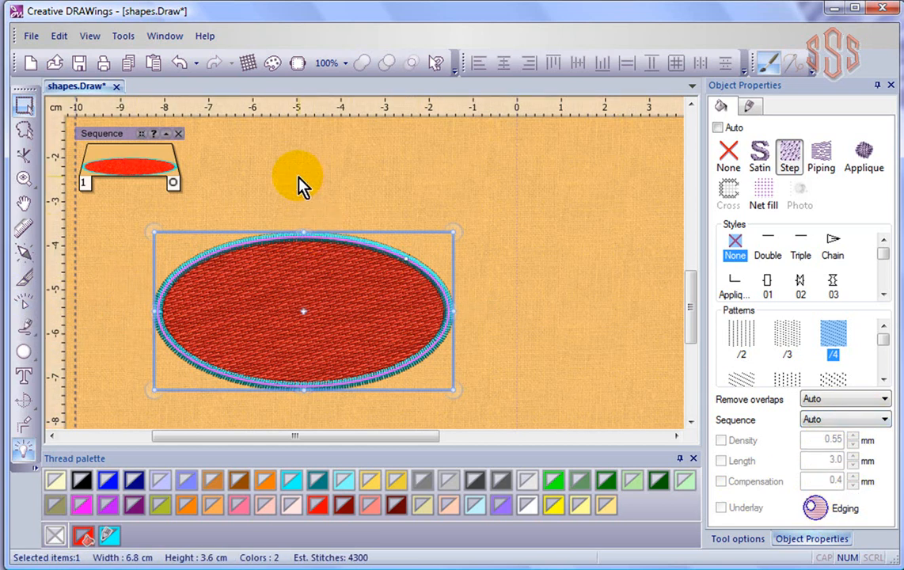
Step: Simulate the stitching of the step-filled ellipse on the Standard Light fabric, stopping partway through the top fill, and close the simulation
left_click(21, 304)
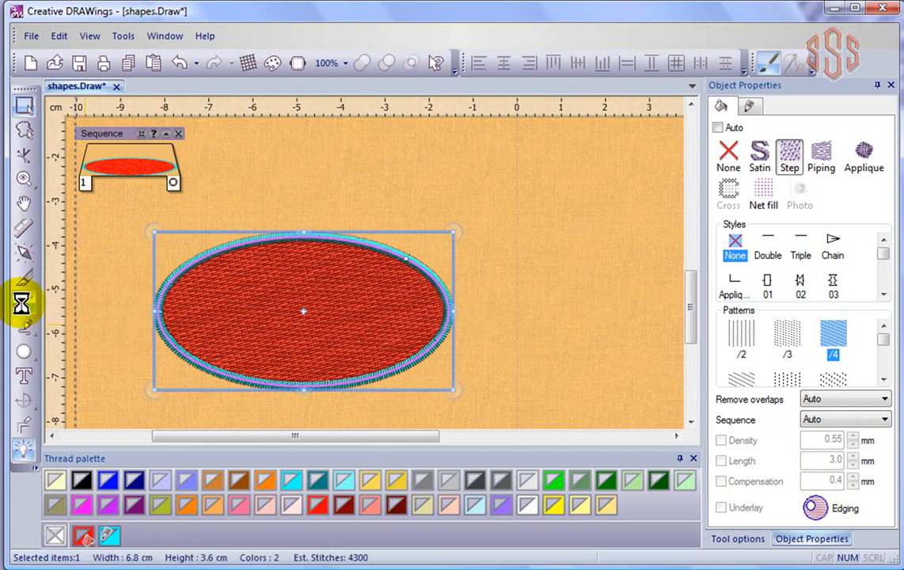
left_click(585, 194)
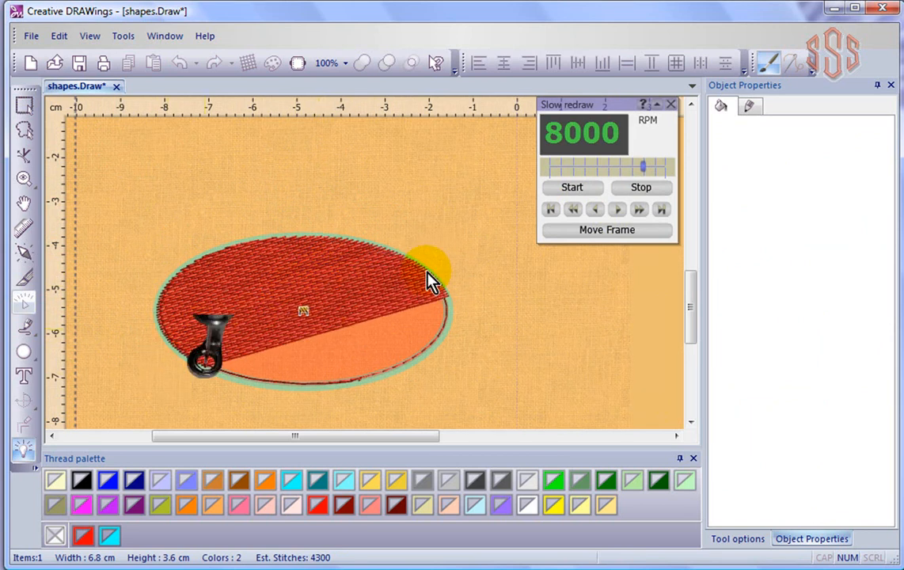
left_click(643, 196)
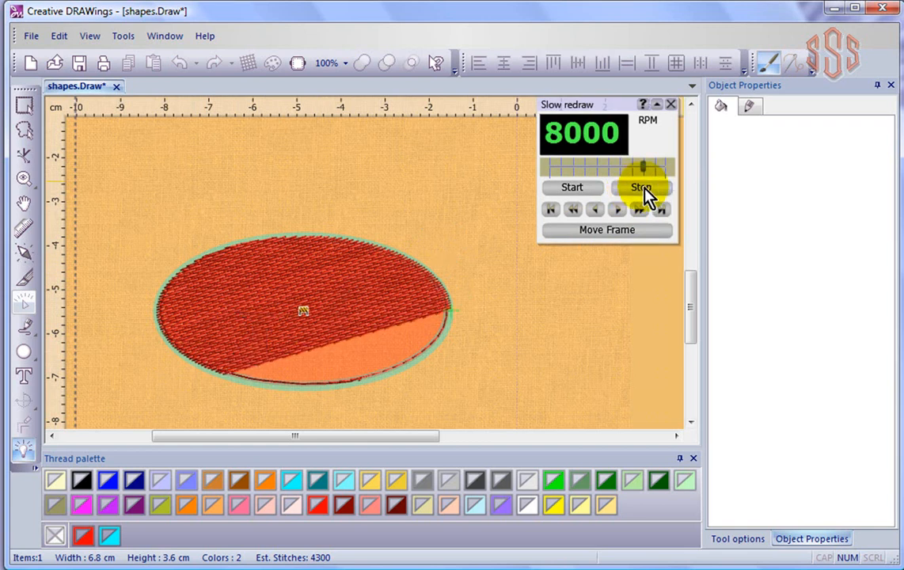
left_click(671, 105)
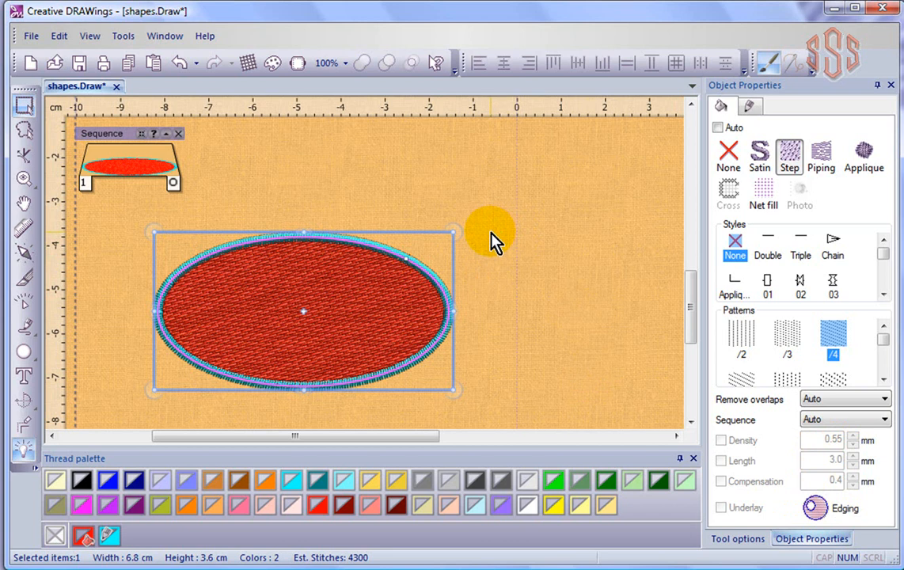
Step: Change the ellipse's fill to Satin with no pattern and flatten it to a height of about 14.6 mm, keeping its width
scroll(491, 233, "down", 1)
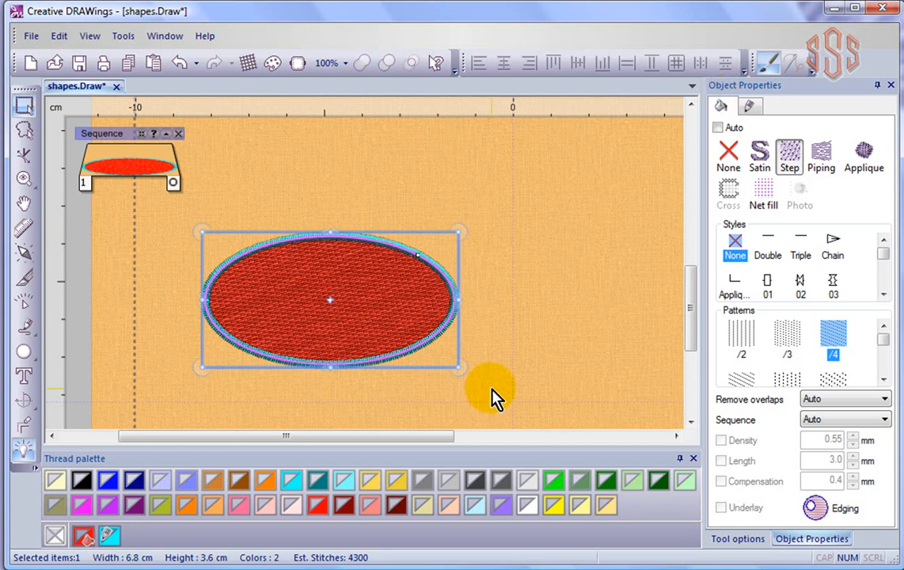
left_click(760, 156)
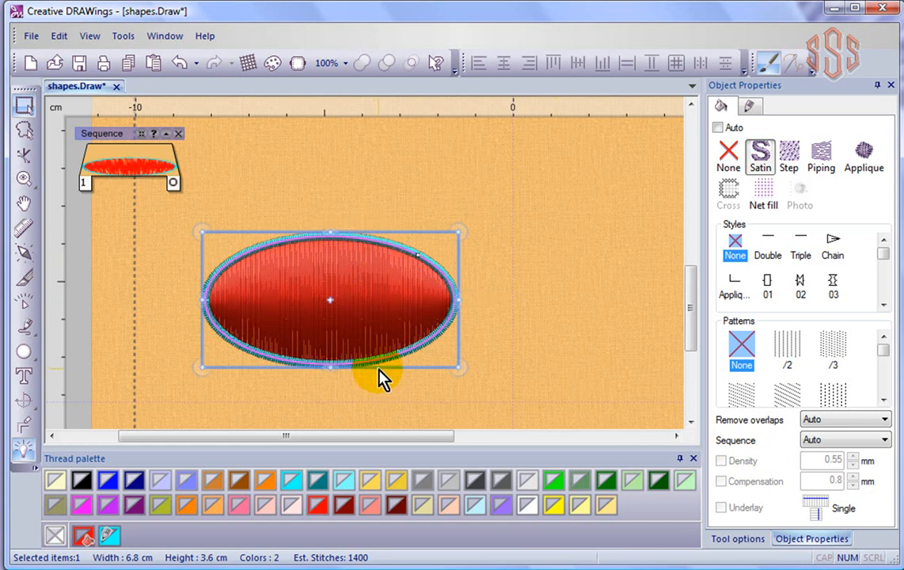
left_click(357, 285)
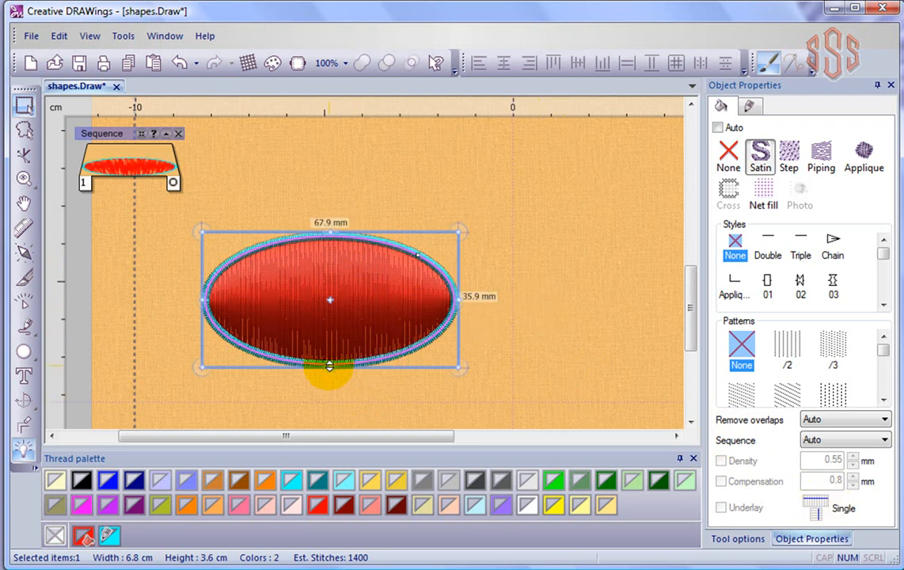
left_click_drag(329, 367, 329, 282)
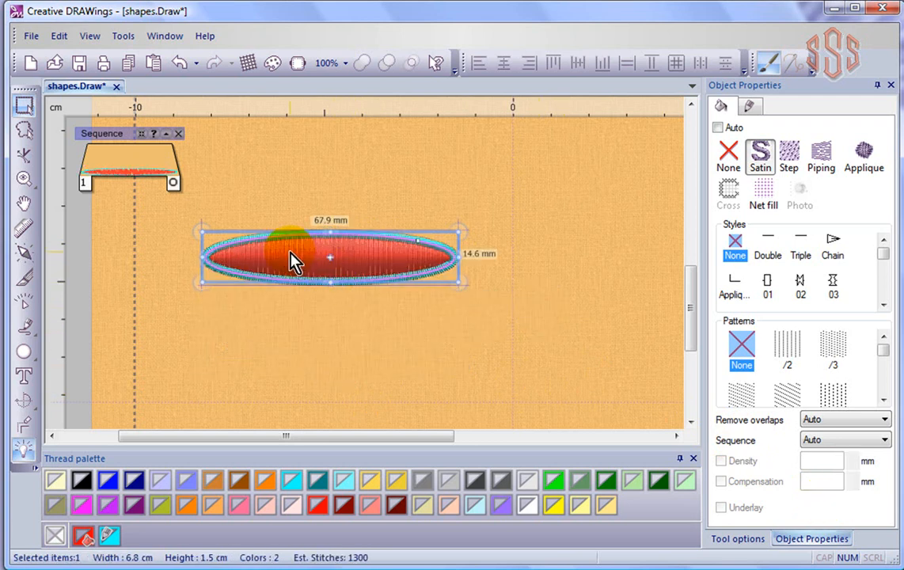
Step: Simulate the stitching of the flattened satin ellipse at 8000 RPM and stop before the fill is complete
scroll(289, 255, "up", 4)
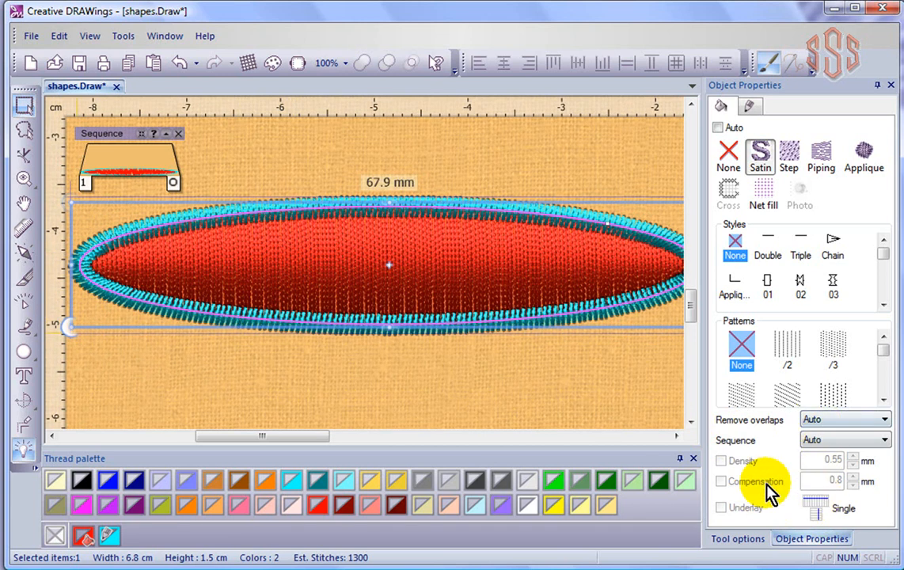
left_click(21, 308)
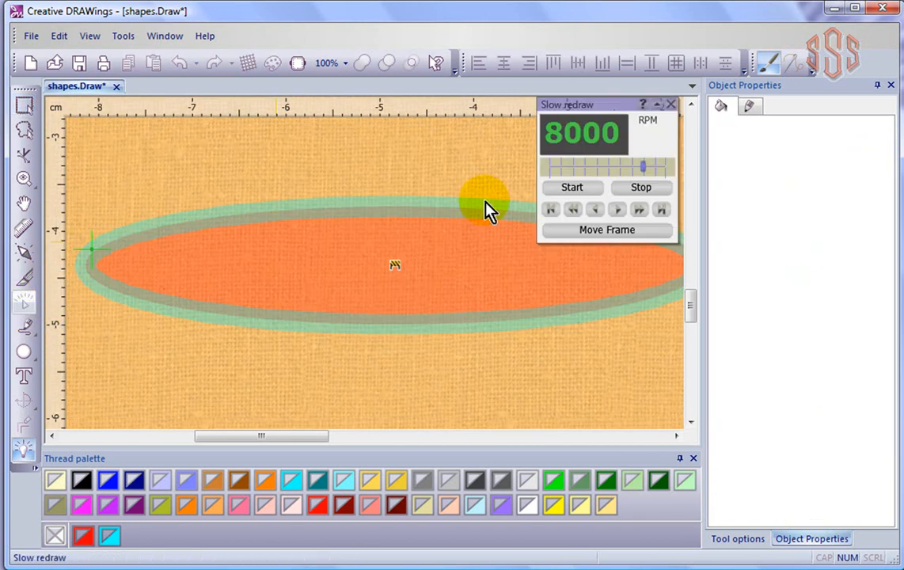
left_click(586, 195)
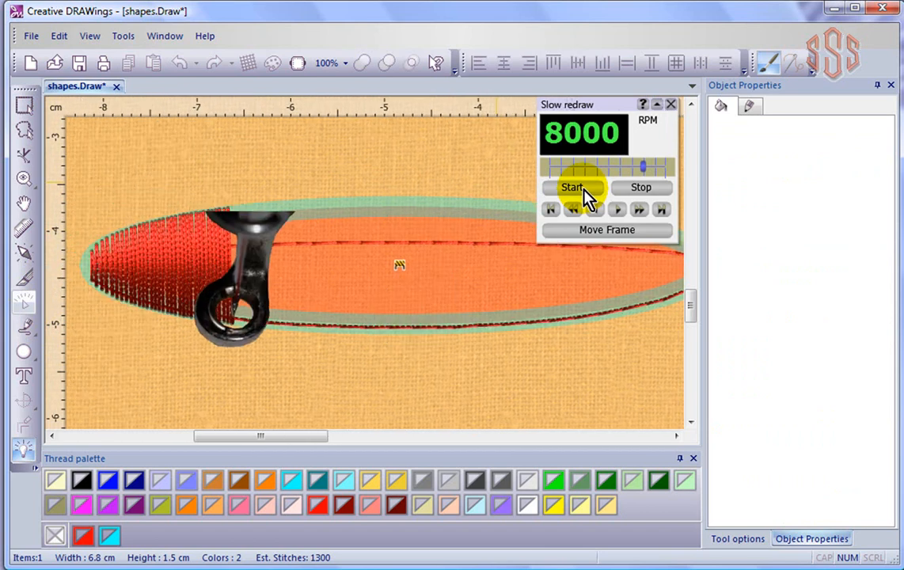
left_click(647, 193)
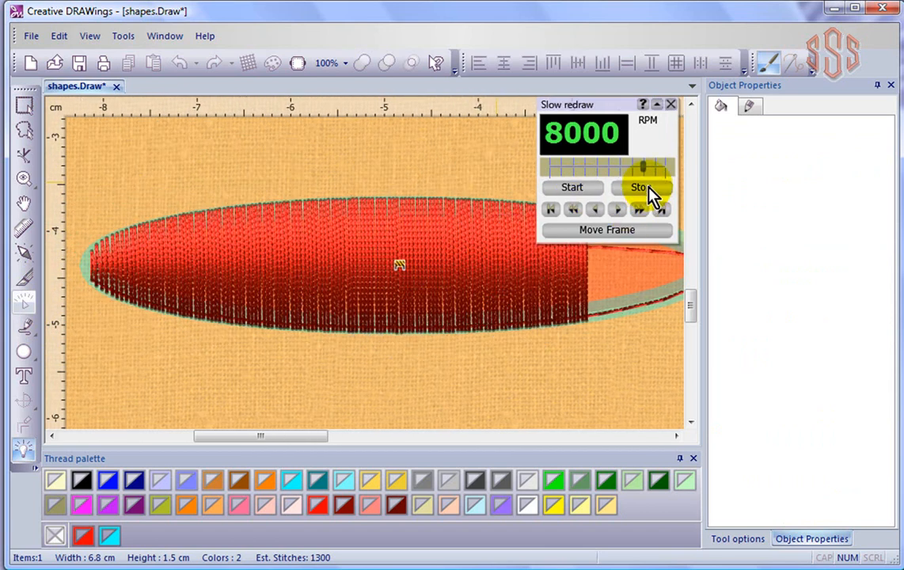
Step: Slow the simulation to 5200 RPM, replay it from the beginning to examine the satin underlay, and close it
left_click(642, 166)
left_click_drag(642, 166, 611, 167)
left_click(573, 209)
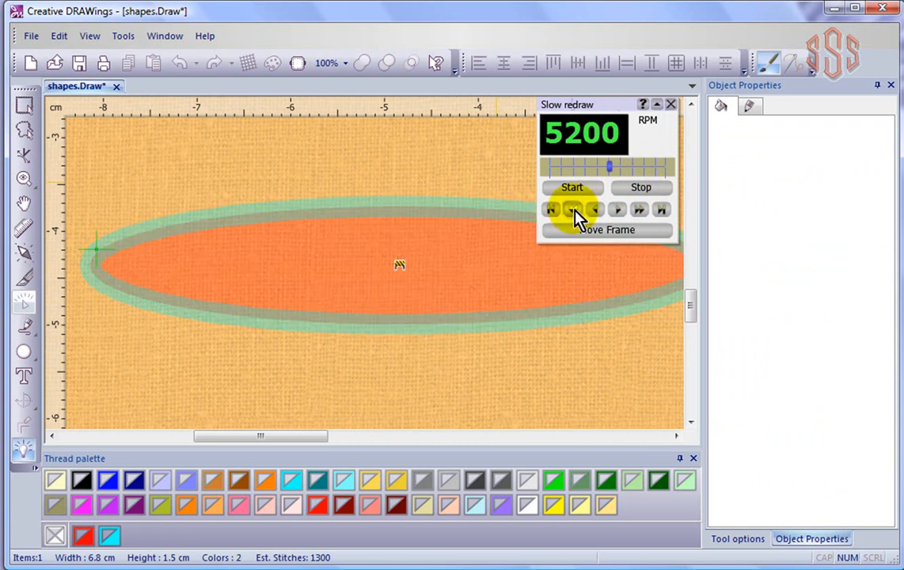
left_click(581, 188)
left_click(640, 190)
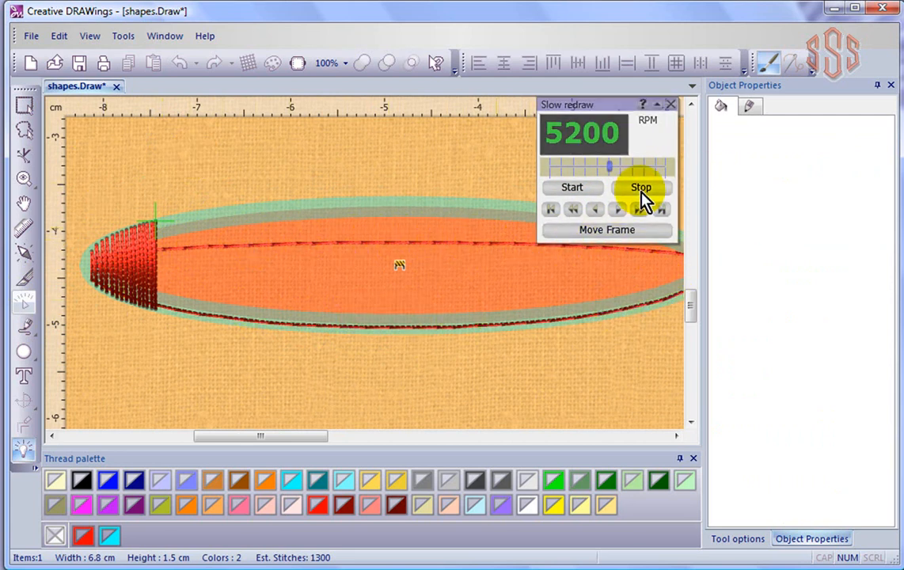
left_click(671, 104)
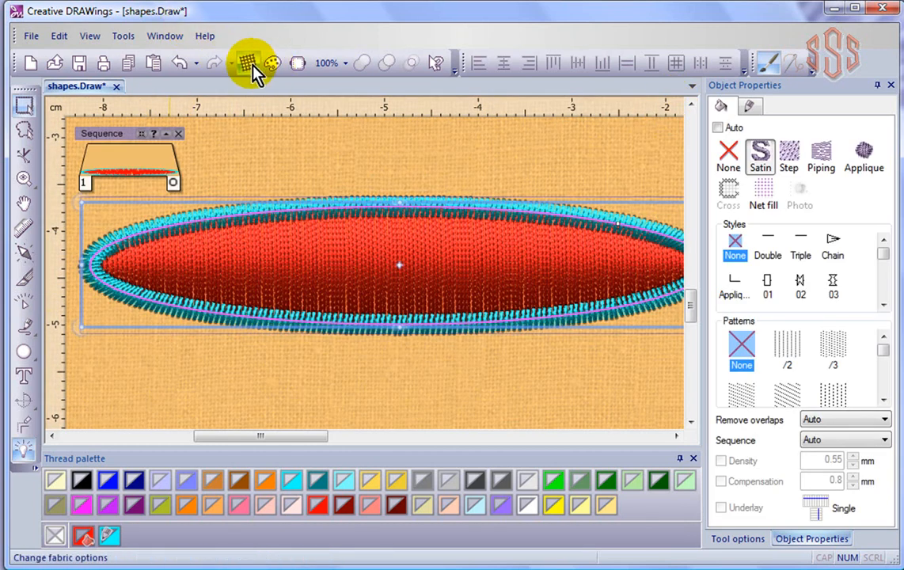
Step: Change the fabric to Standard Normal from the Embroidery Normal group, in light orange
left_click(249, 65)
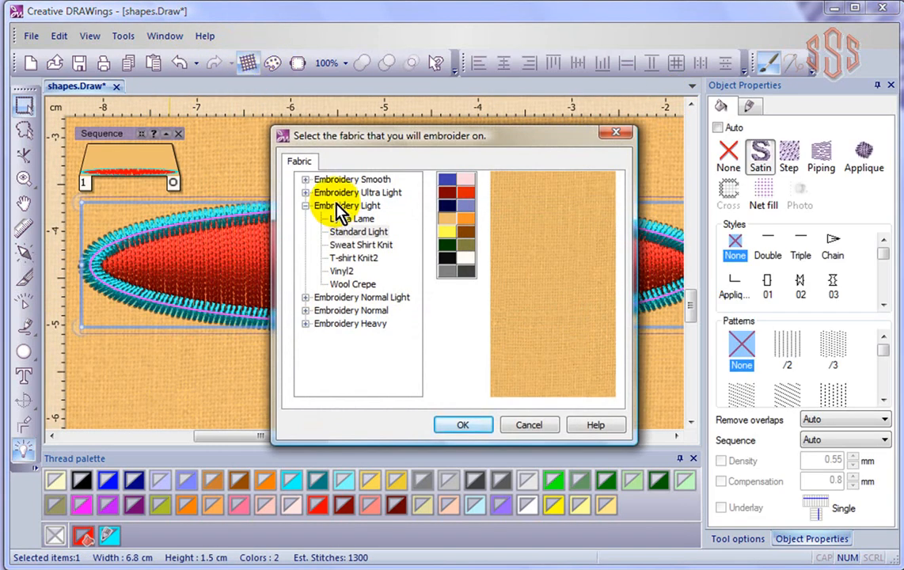
left_click(304, 206)
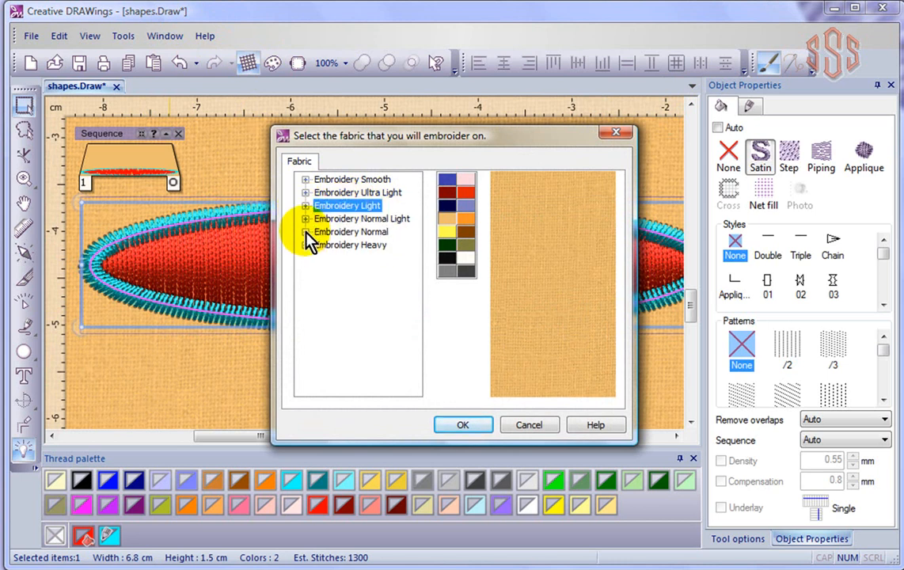
left_click(306, 232)
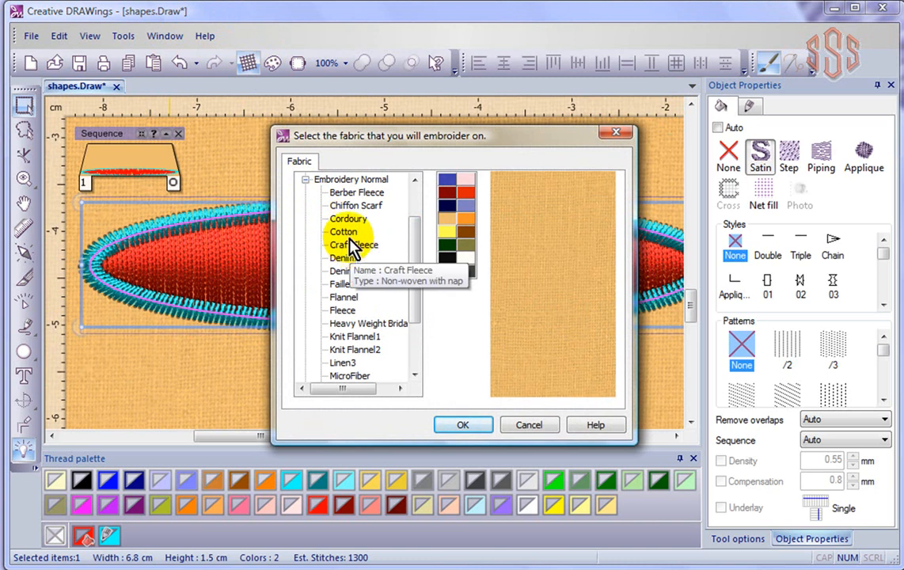
left_click(343, 231)
left_click_drag(414, 252, 388, 361)
left_click(351, 338)
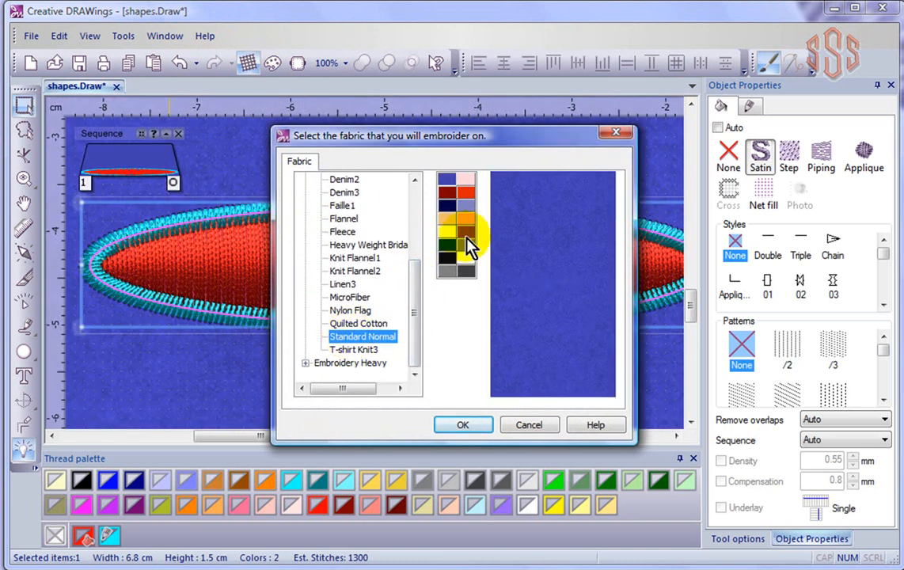
left_click(447, 220)
left_click(466, 425)
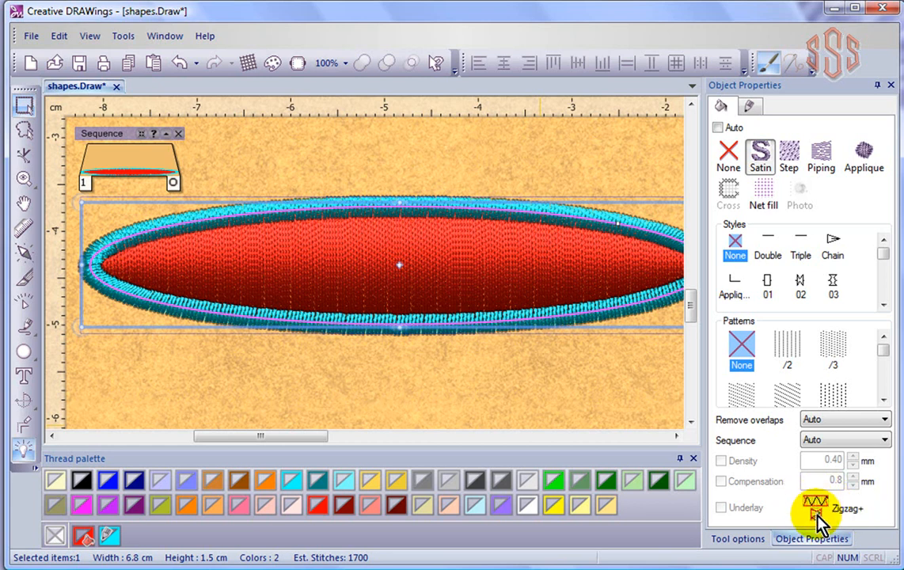
Step: Simulate the satin ellipse on the Standard Normal fabric to examine its zigzag underlay and top stitches, and close the simulation
left_click(24, 303)
left_click(573, 189)
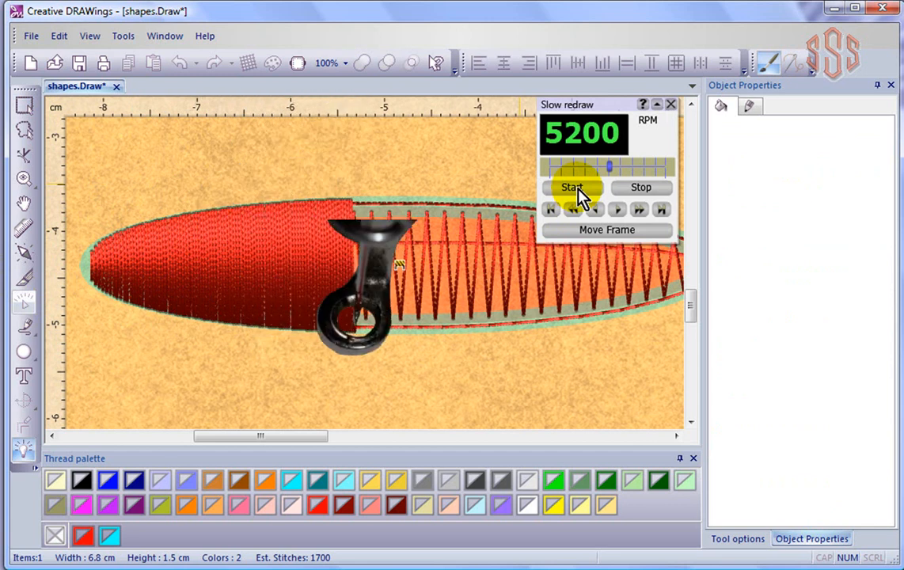
left_click(654, 190)
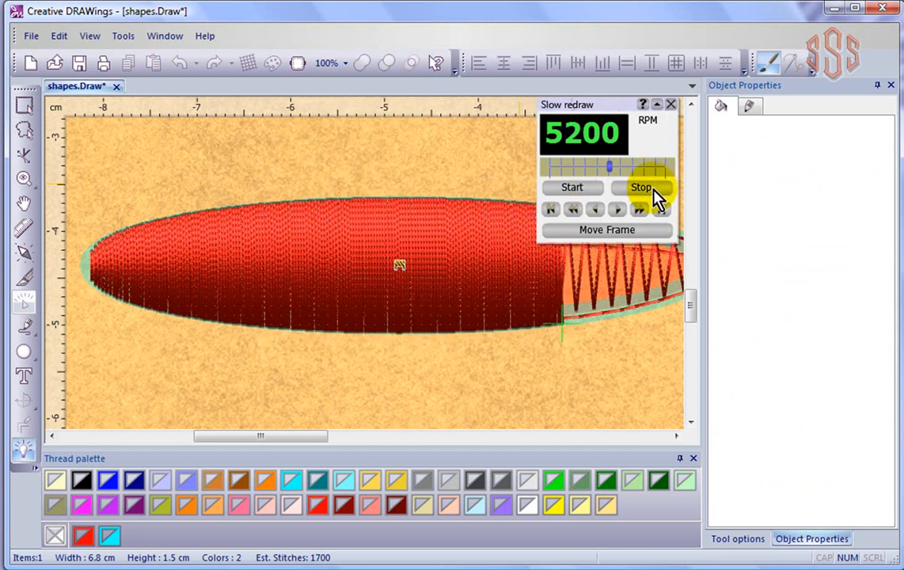
left_click(672, 104)
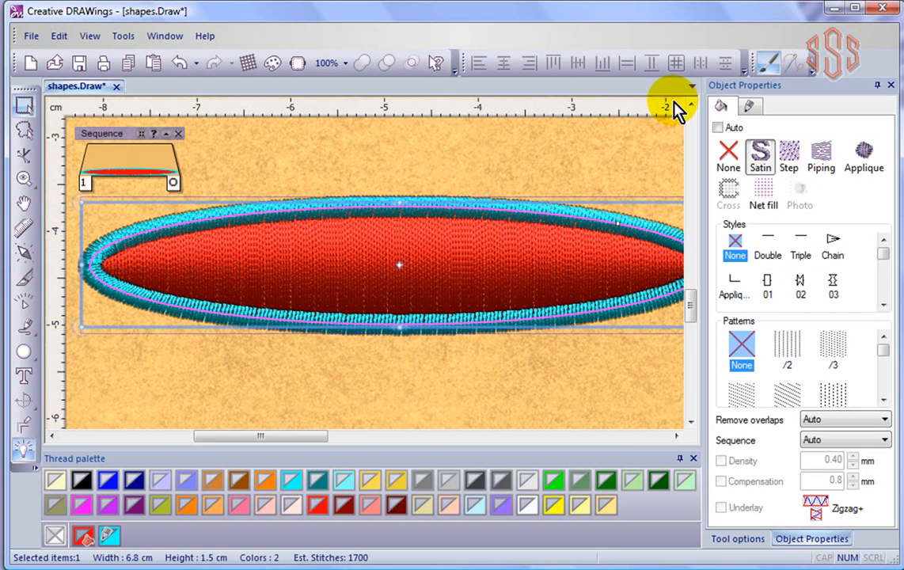
Step: Reselect the whole satin ellipse and display its outline stitch properties to examine the automatic density and underlay
left_click(398, 388)
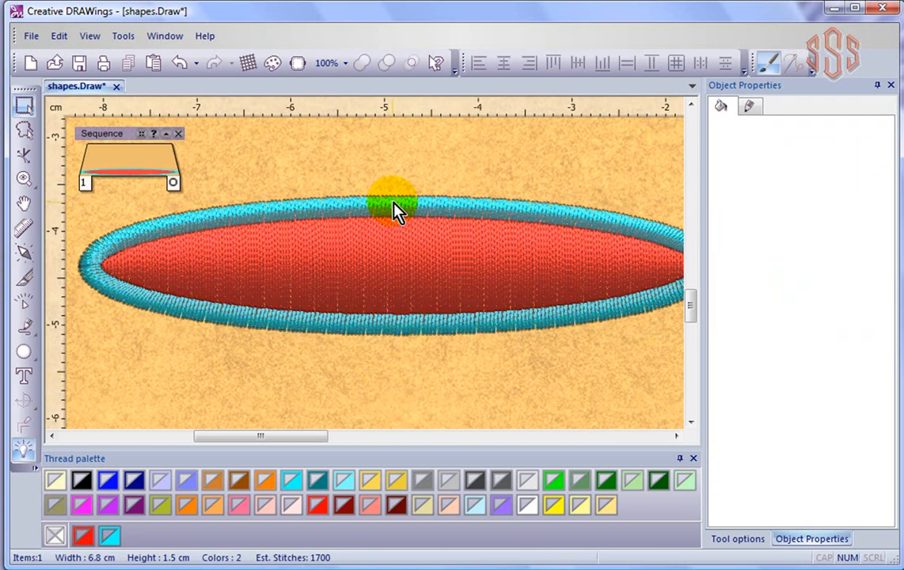
scroll(396, 210, "down", 2)
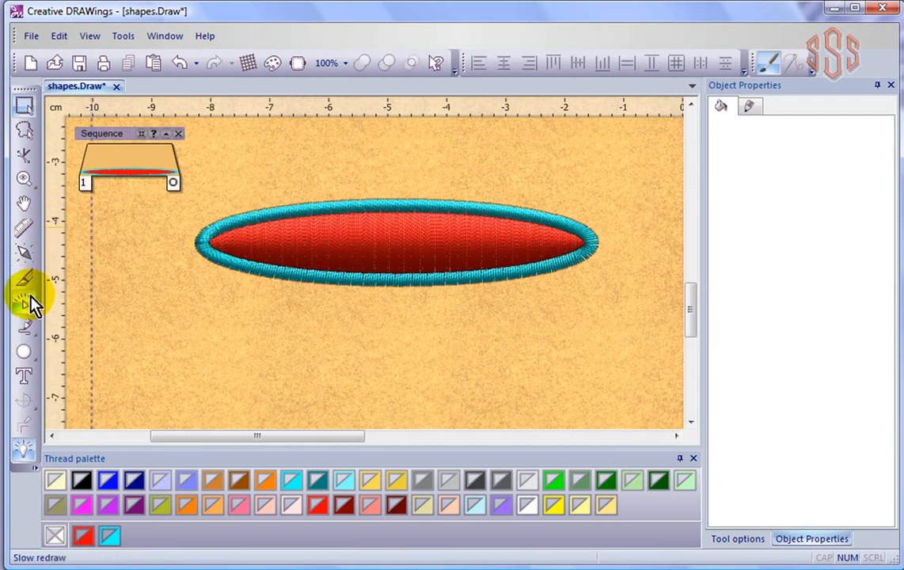
left_click(24, 130)
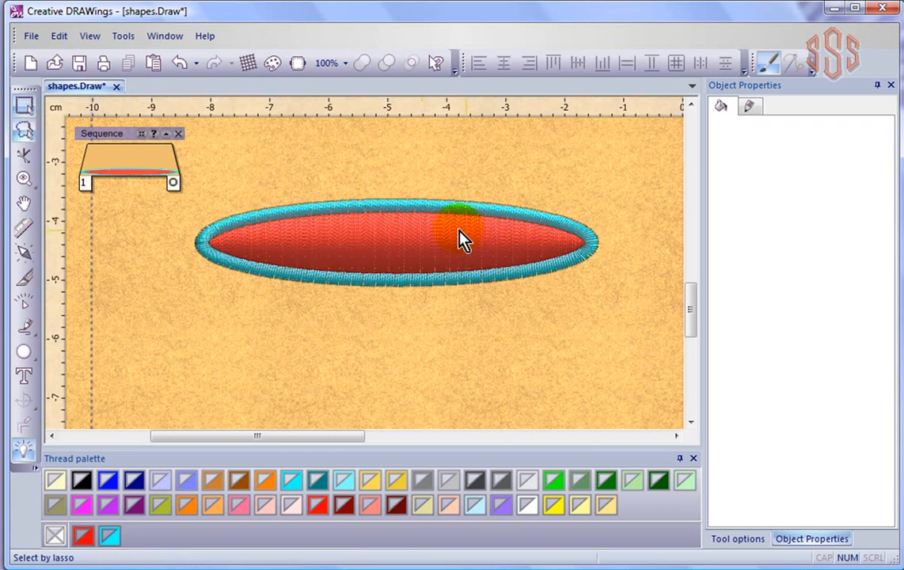
left_click(410, 240)
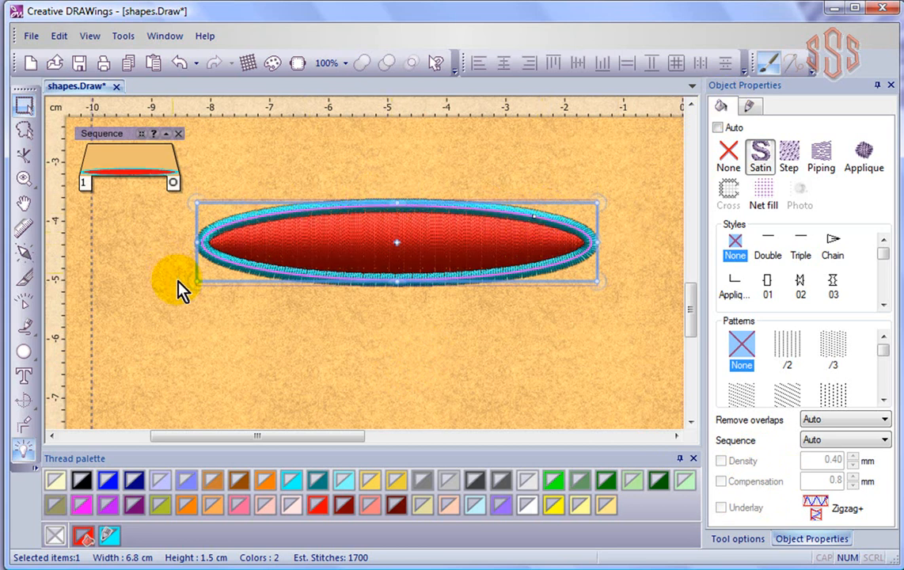
left_click(750, 104)
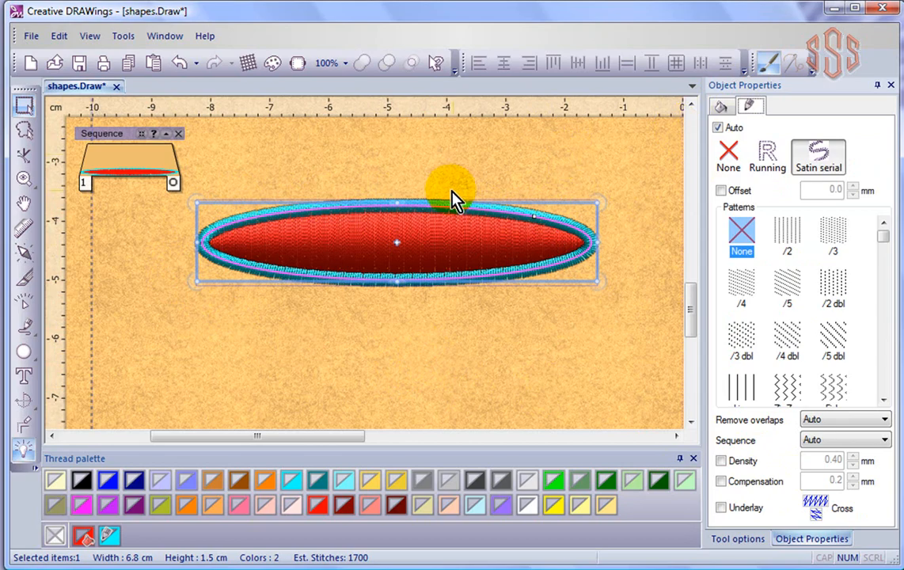